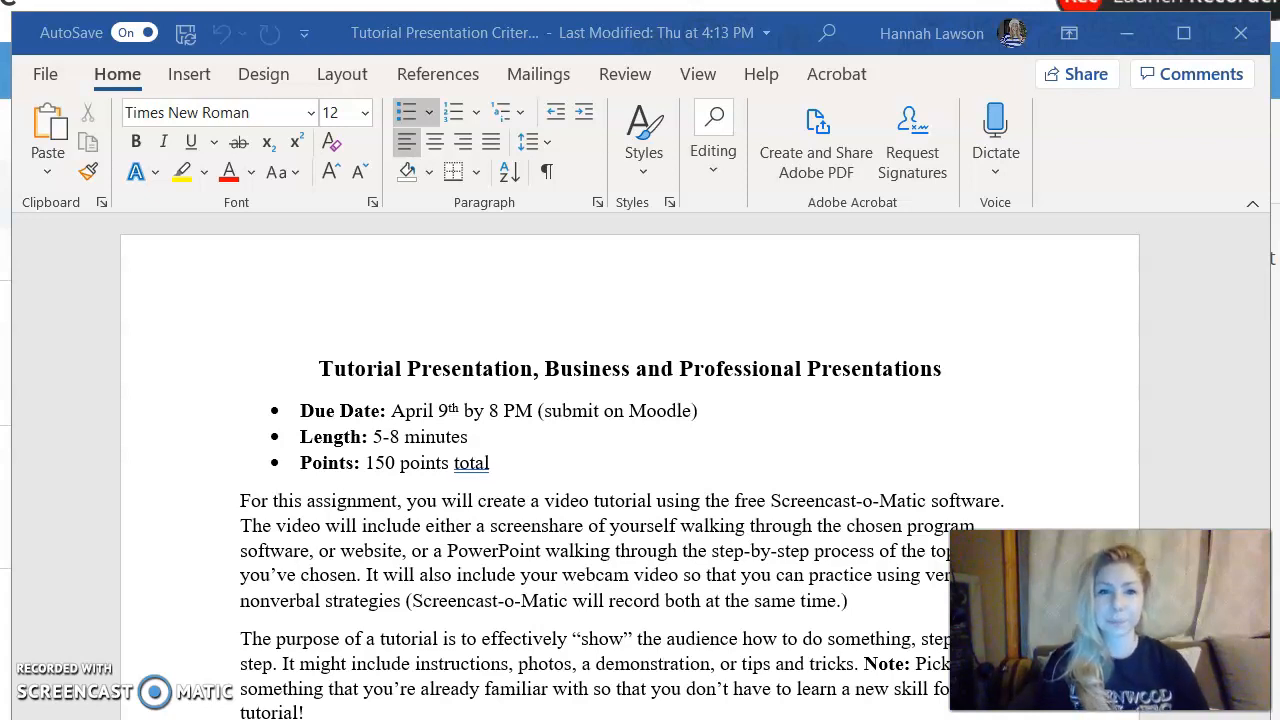
{"action": "double_click", "coordinate": [789, 450]}
{"action": "left_click", "coordinate": [728, 410]}
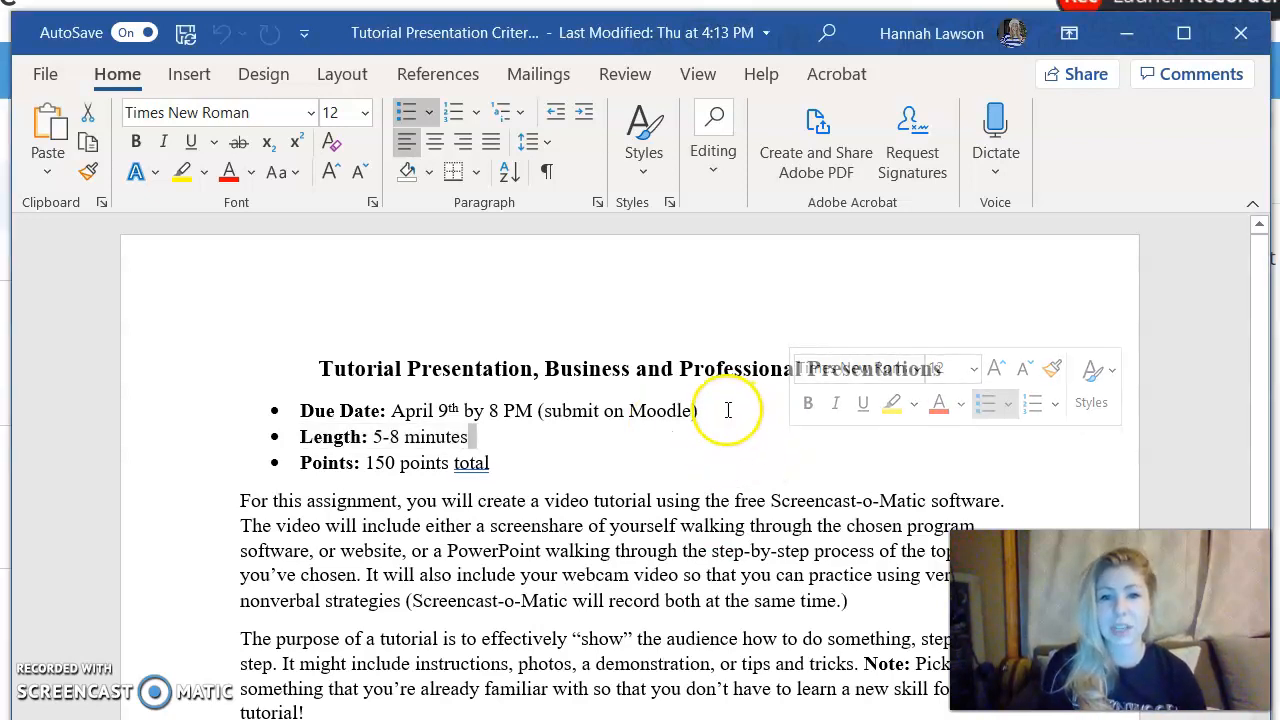
{"action": "left_click", "coordinate": [747, 457]}
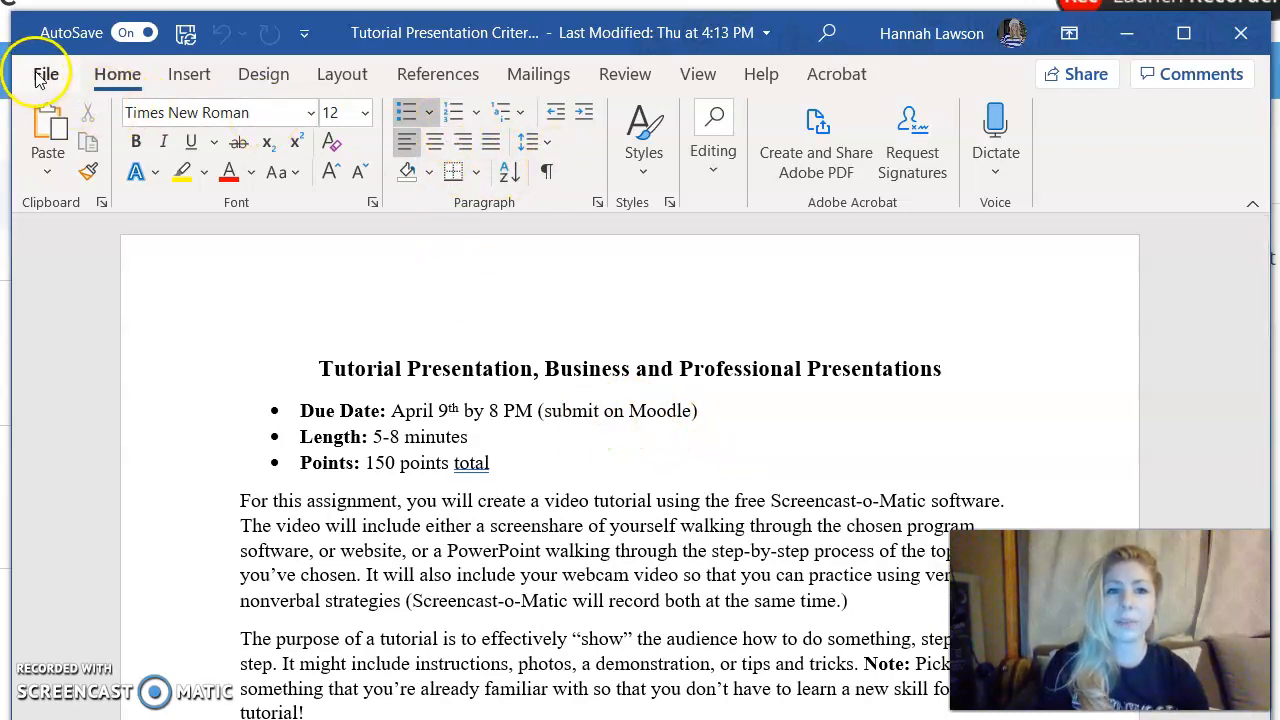
- Turn on Track Changes for the document
{"action": "left_click", "coordinate": [624, 76]}
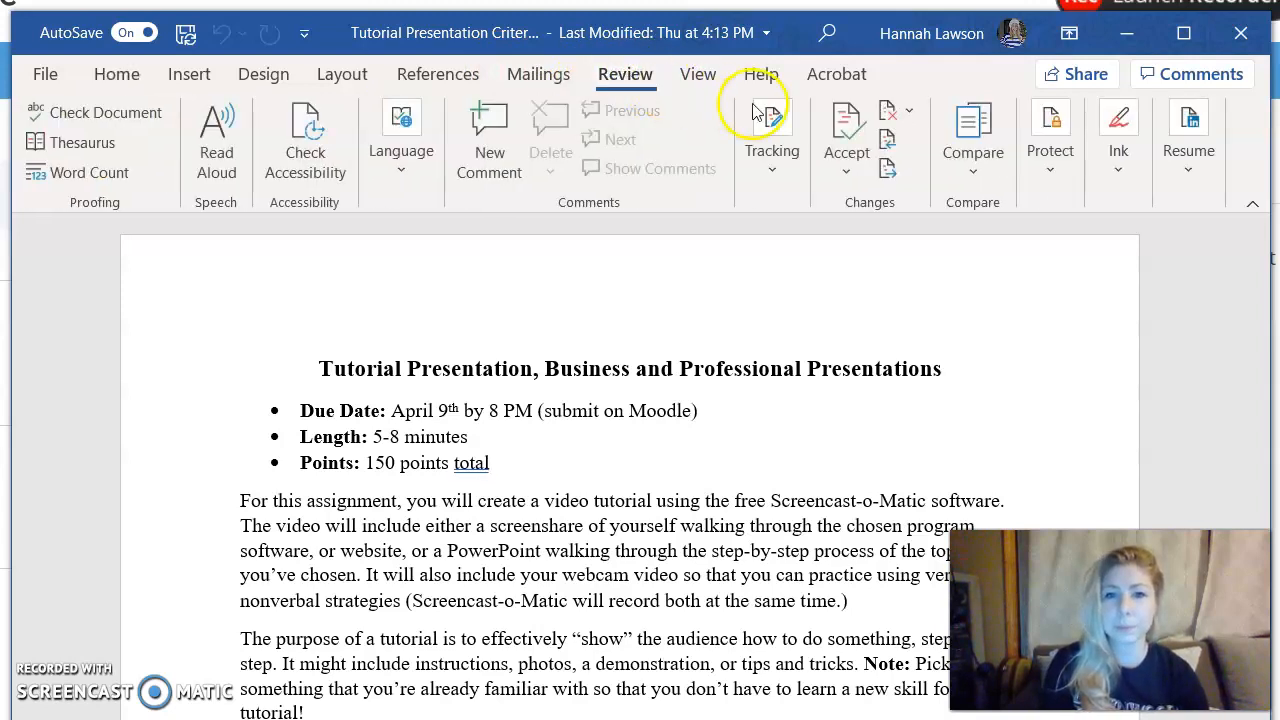
{"action": "left_click", "coordinate": [770, 172]}
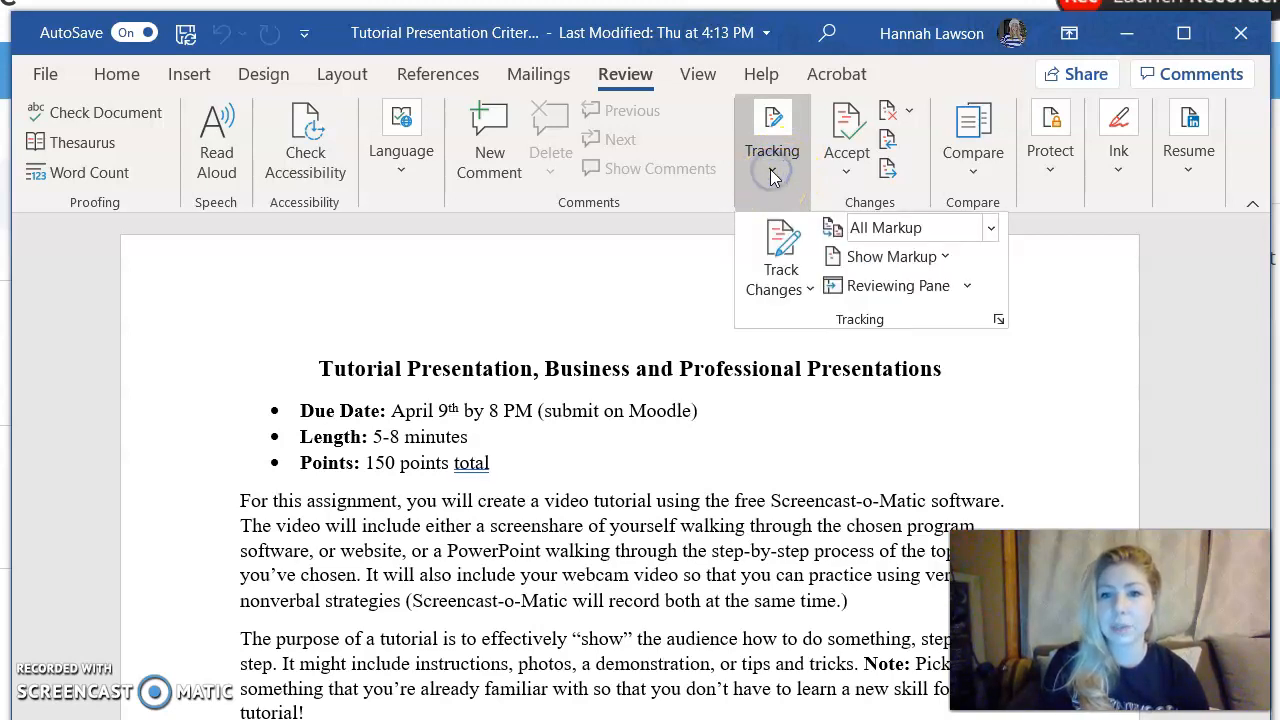
{"action": "left_click", "coordinate": [775, 292]}
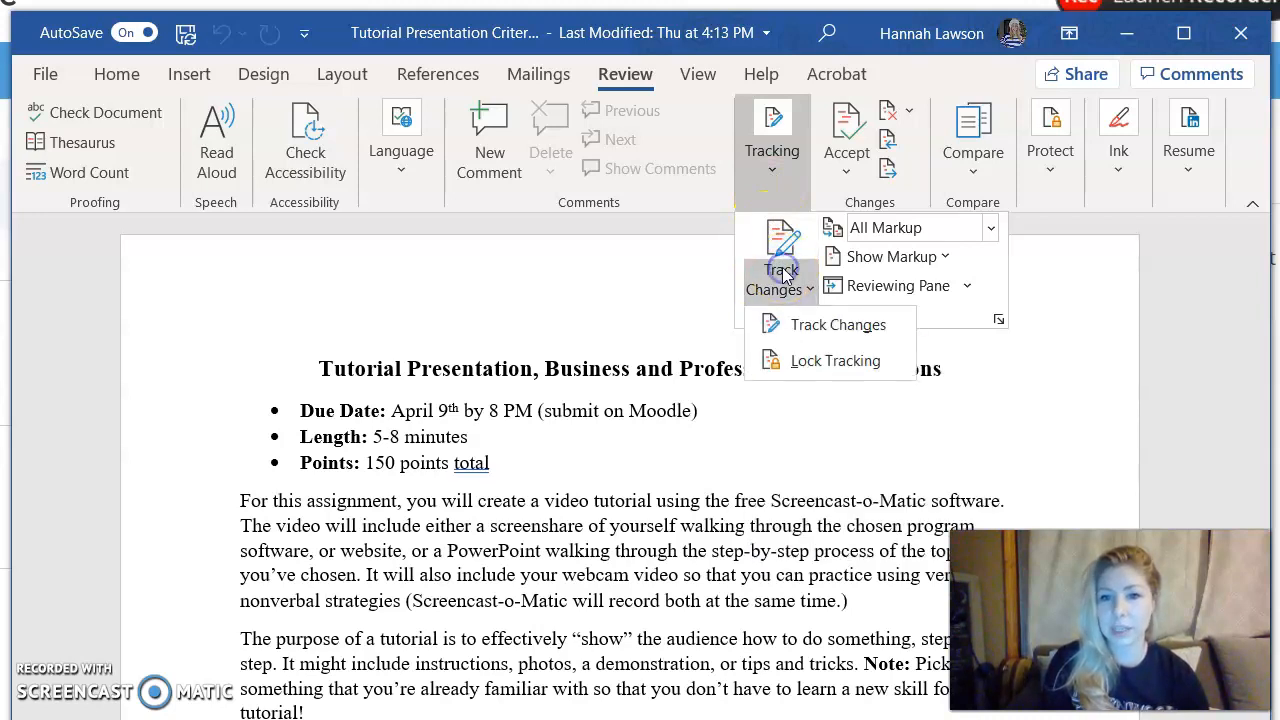
{"action": "left_click", "coordinate": [838, 325]}
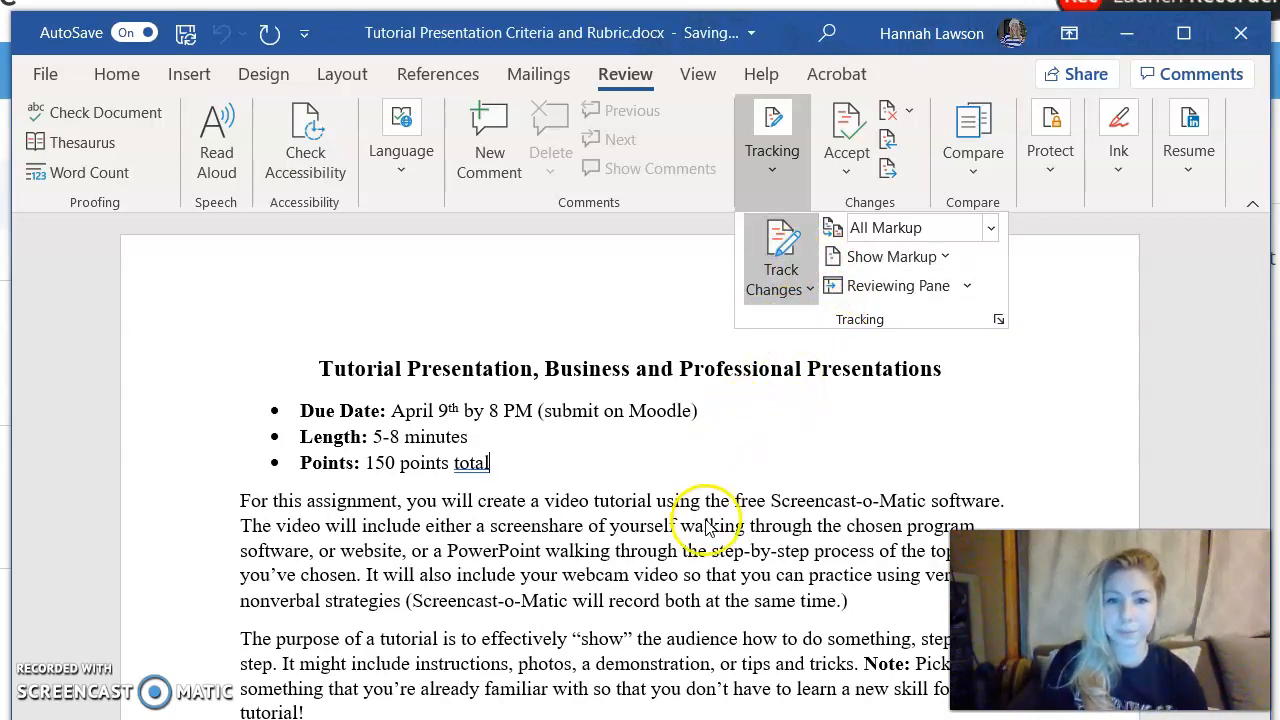
- Replace "video tutorial" with "recorded video" in the first sentence of the assignment paragraph as a tracked edit
{"action": "left_click", "coordinate": [658, 505]}
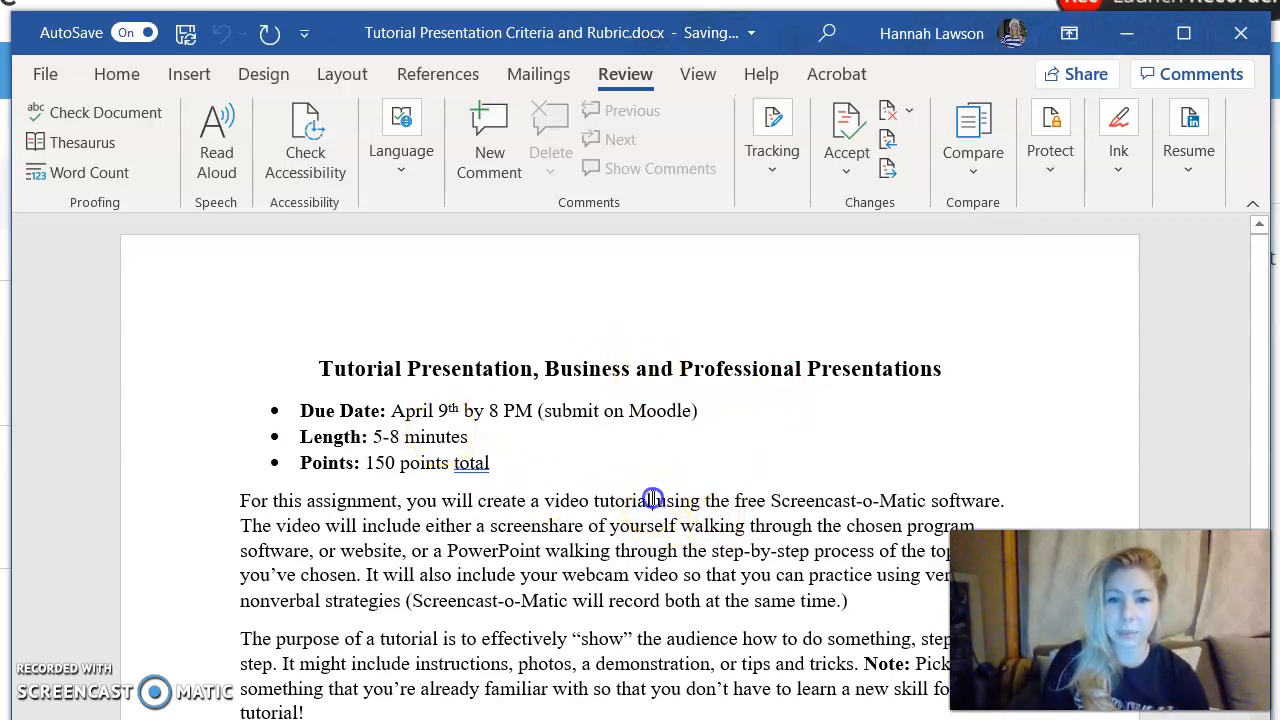
{"action": "key", "text": "BackSpace"}
{"action": "key", "text": "BackSpace"}
{"action": "key", "text": "BackSpace"}
{"action": "key", "text": "BackSpace"}
{"action": "key", "text": "BackSpace"}
{"action": "key", "text": "BackSpace"}
{"action": "key", "text": "BackSpace"}
{"action": "key", "text": "BackSpace"}
{"action": "key", "text": "BackSpace"}
{"action": "key", "text": "BackSpace"}
{"action": "key", "text": "BackSpace"}
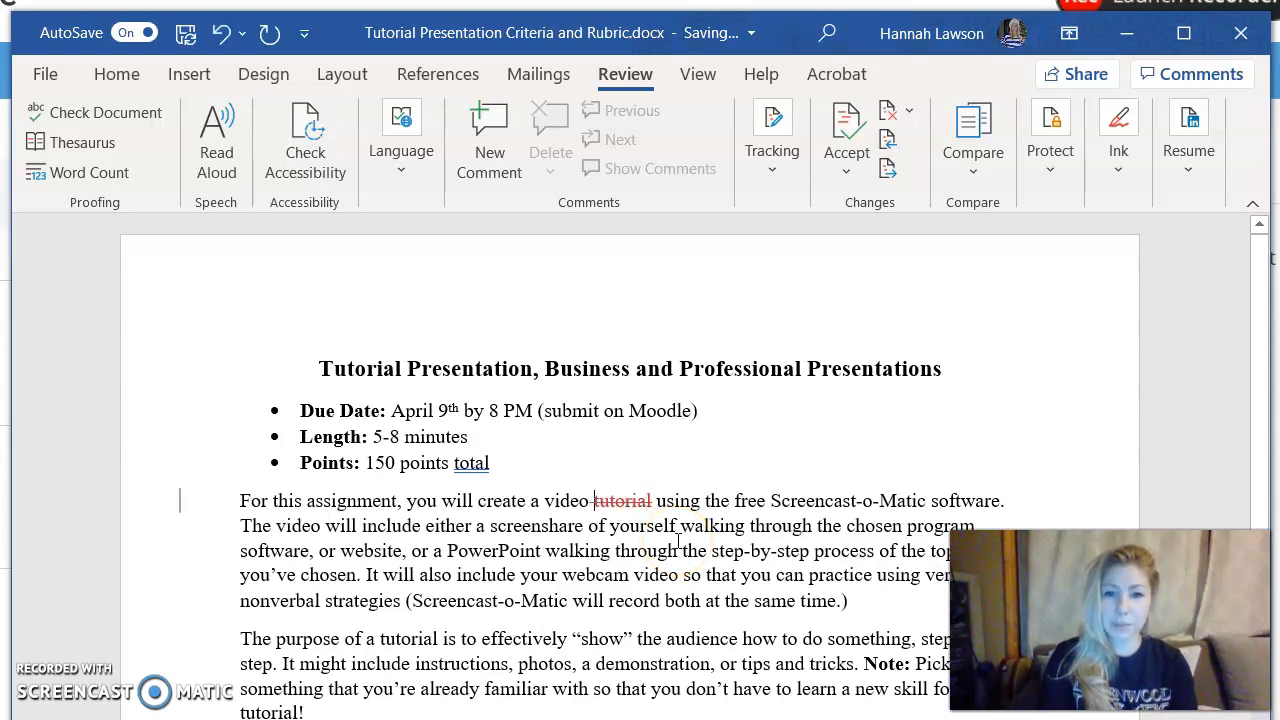
{"action": "key", "text": "BackSpace"}
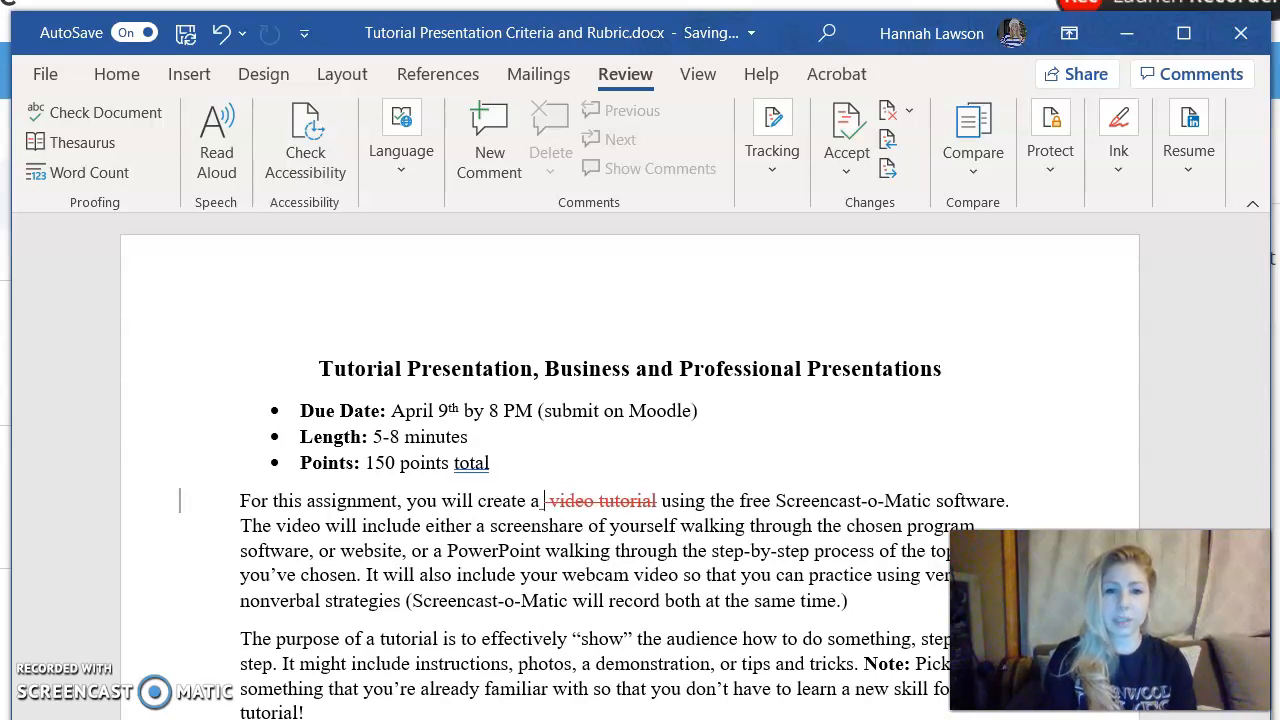
{"action": "type", "text": "recorded v"}
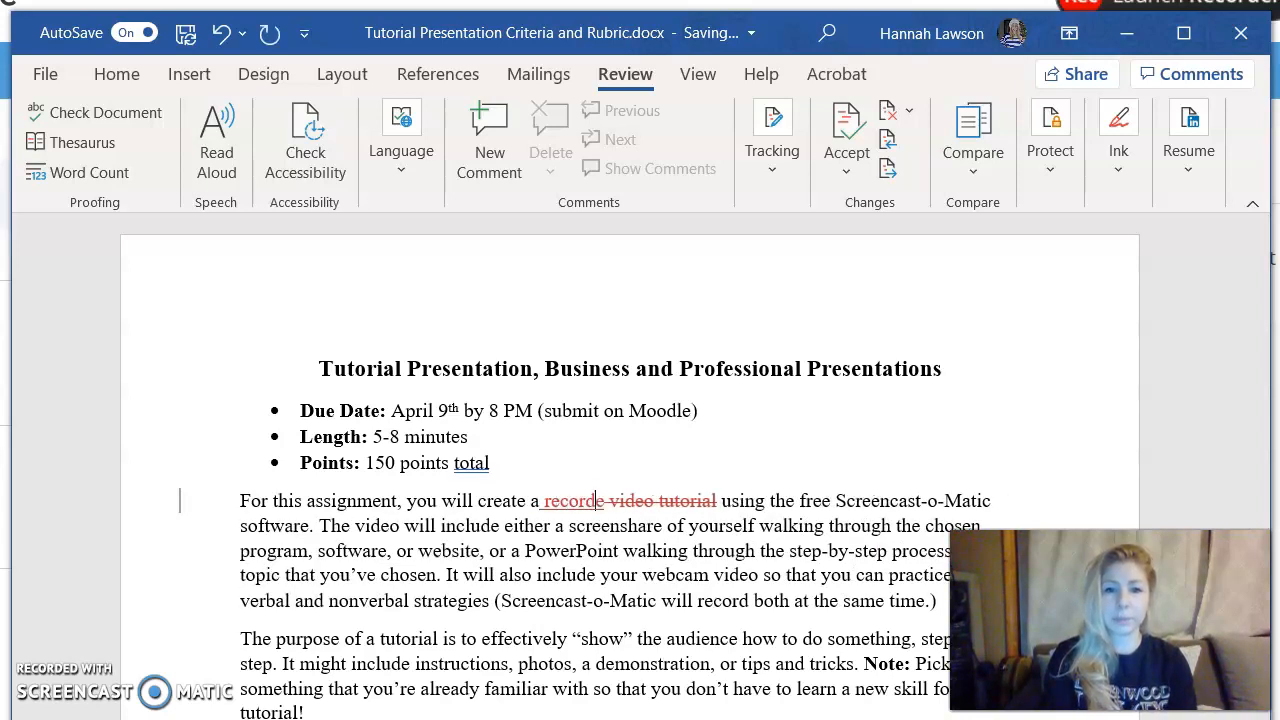
{"action": "type", "text": "ideo"}
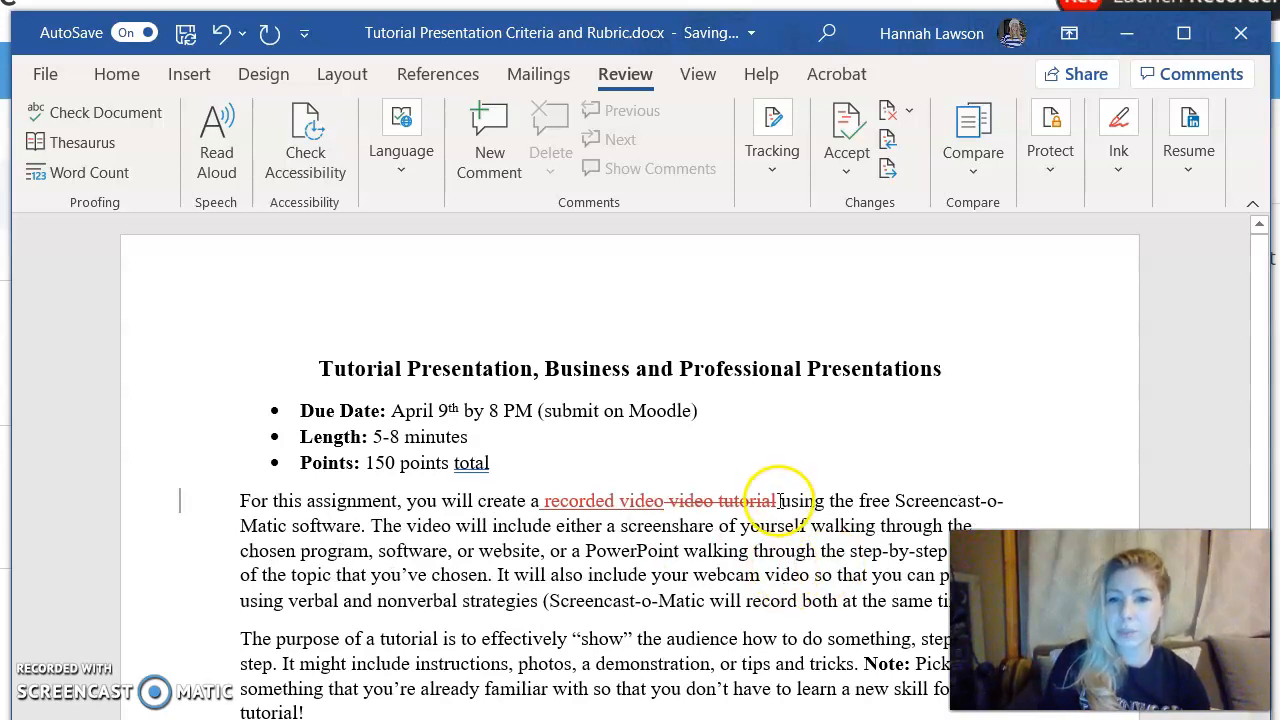
{"action": "left_click_drag", "start_coordinate": [777, 500], "coordinate": [670, 508]}
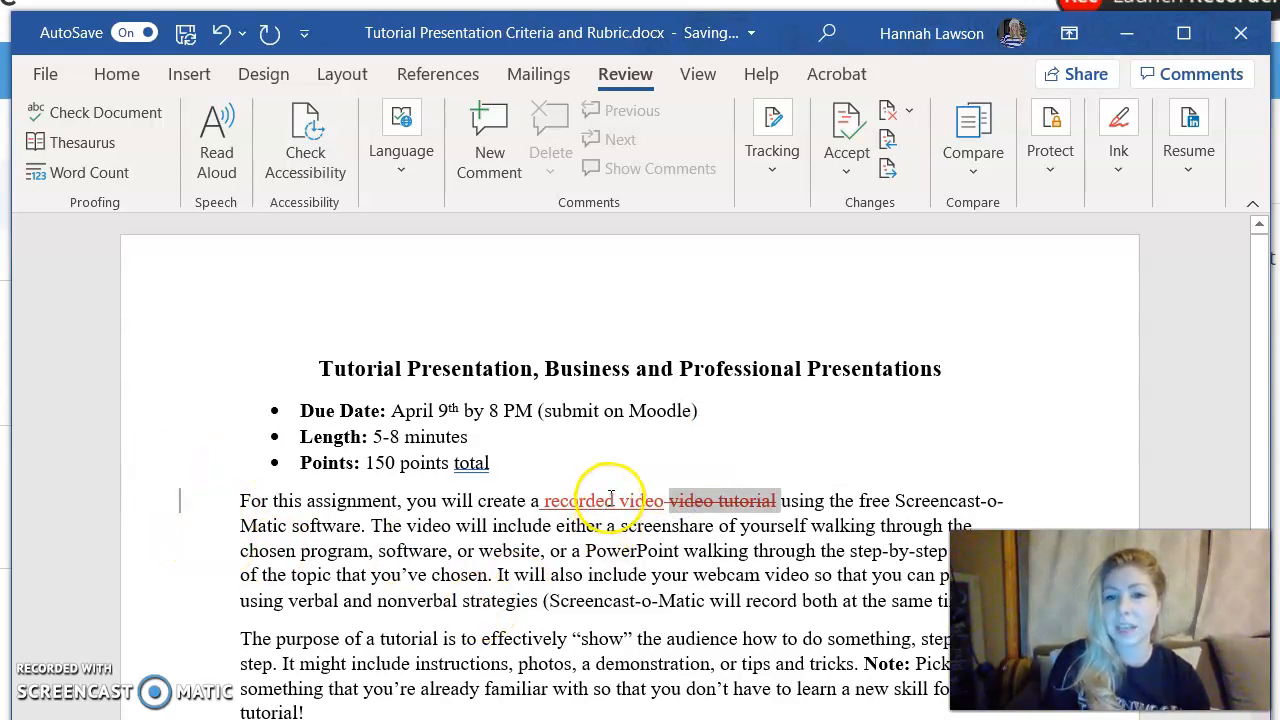
{"action": "left_click", "coordinate": [690, 550]}
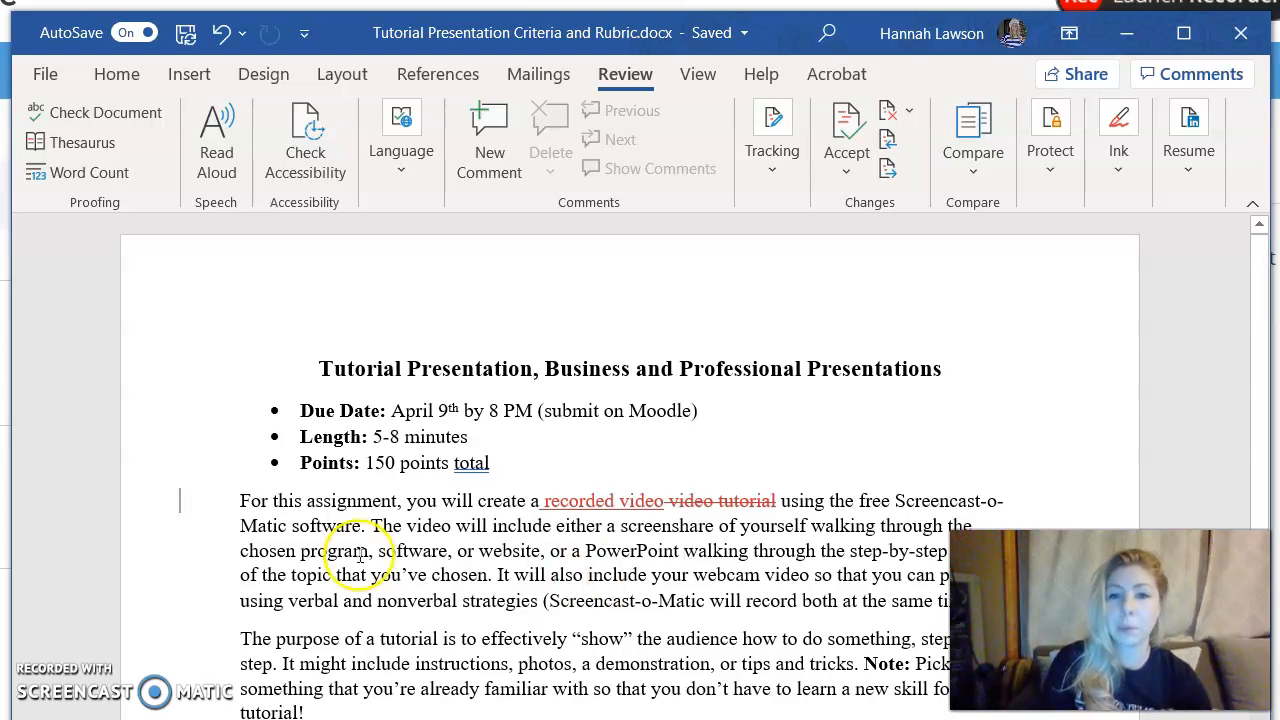
{"action": "left_click", "coordinate": [581, 551]}
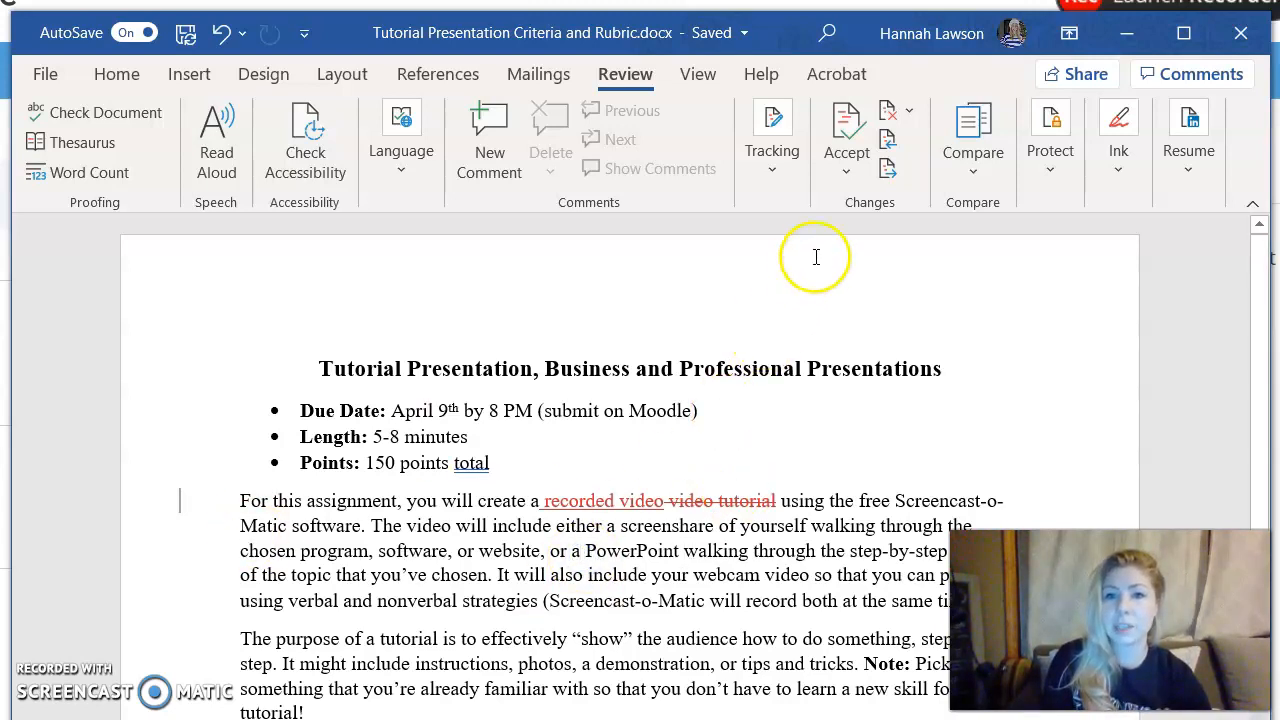
- Switch the display of tracked changes to Simple Markup
{"action": "left_click", "coordinate": [773, 177]}
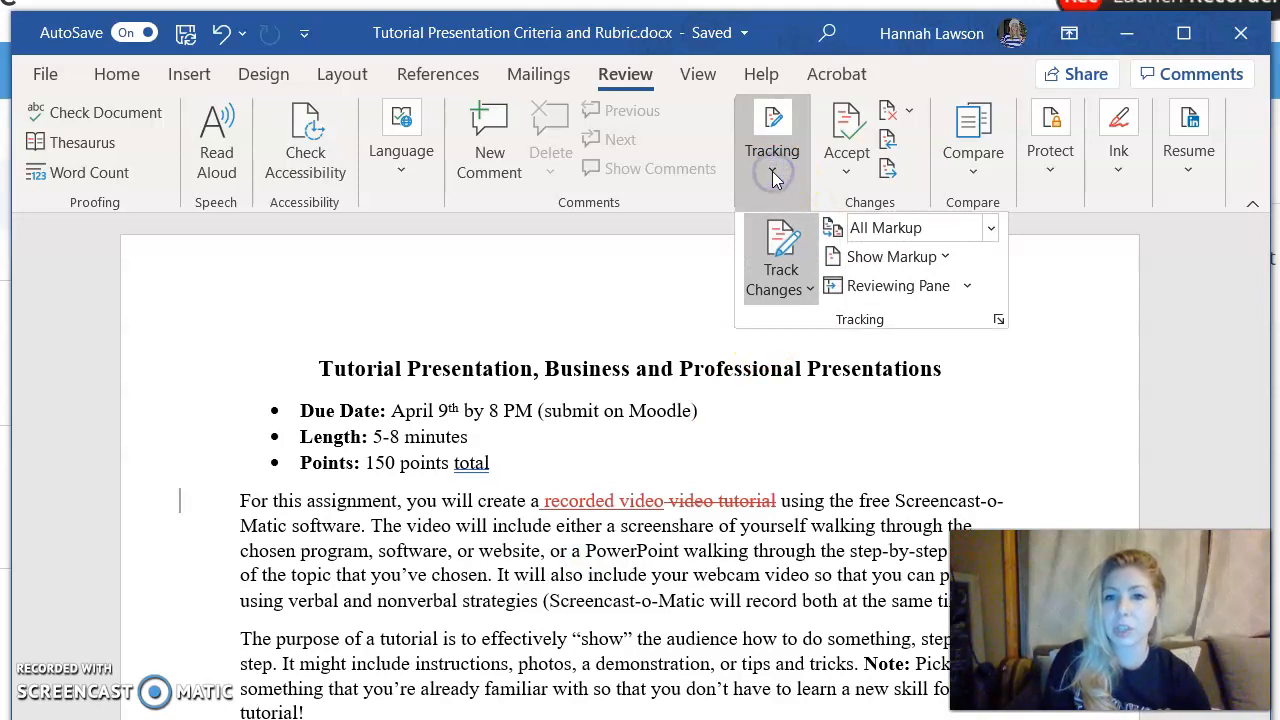
{"action": "left_click", "coordinate": [990, 230]}
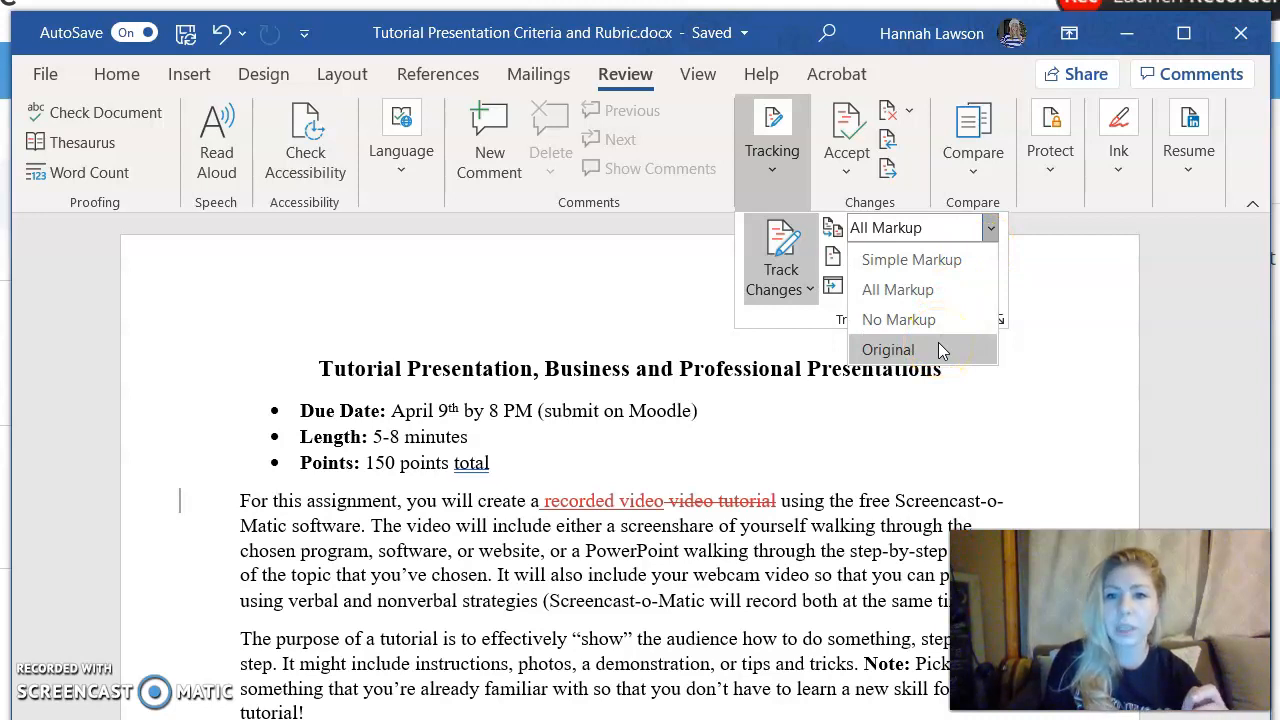
{"action": "left_click", "coordinate": [940, 259]}
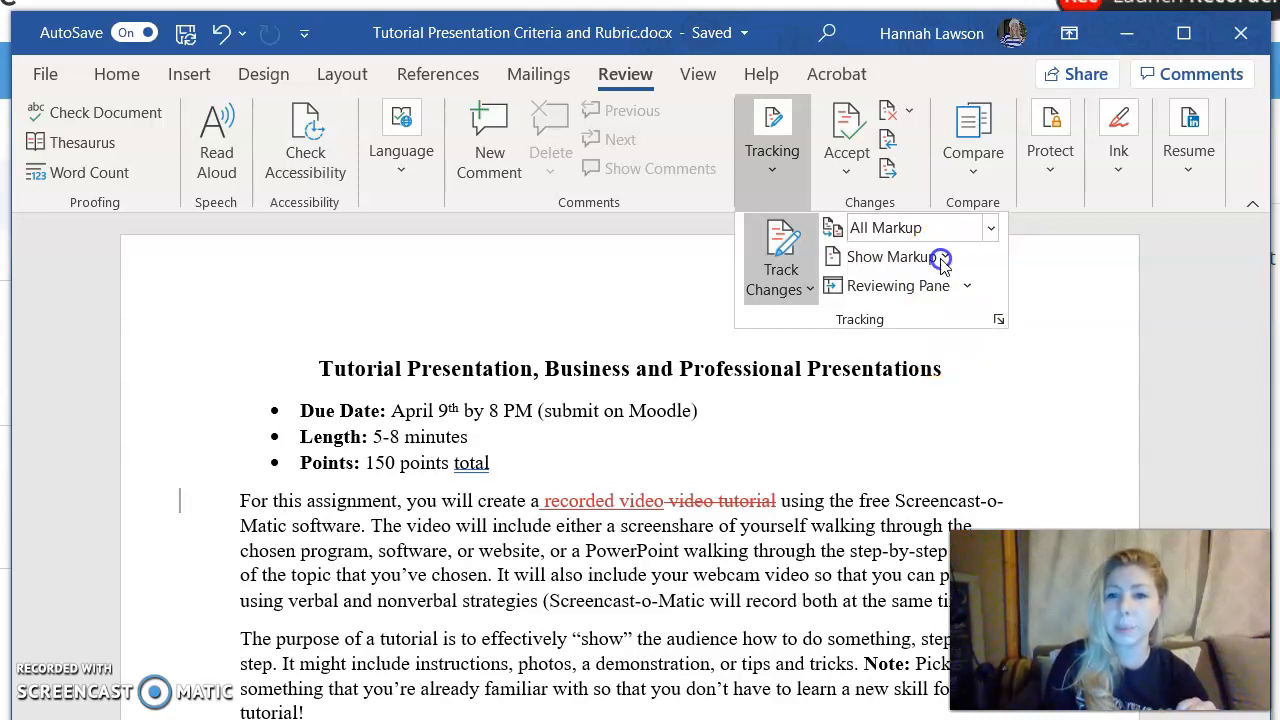
{"action": "left_click", "coordinate": [662, 503]}
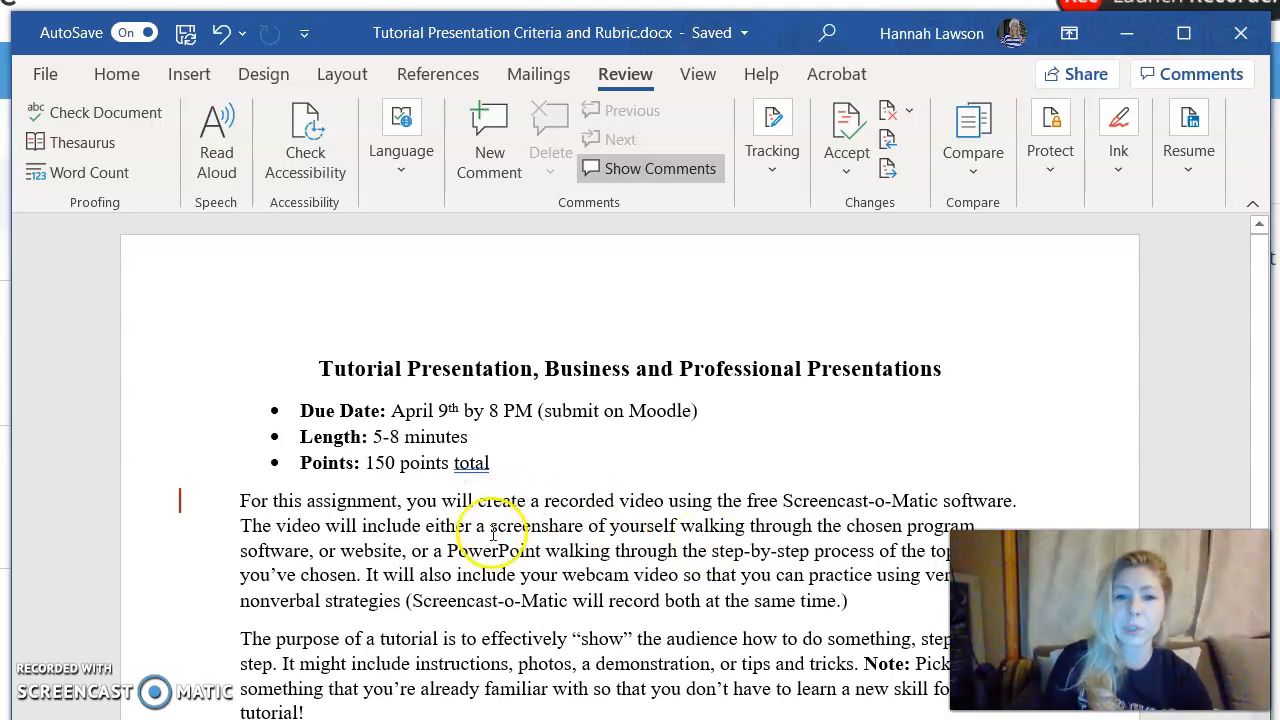
- Replace "screenshare" with "video" in the second sentence of the assignment paragraph
{"action": "left_click", "coordinate": [583, 526]}
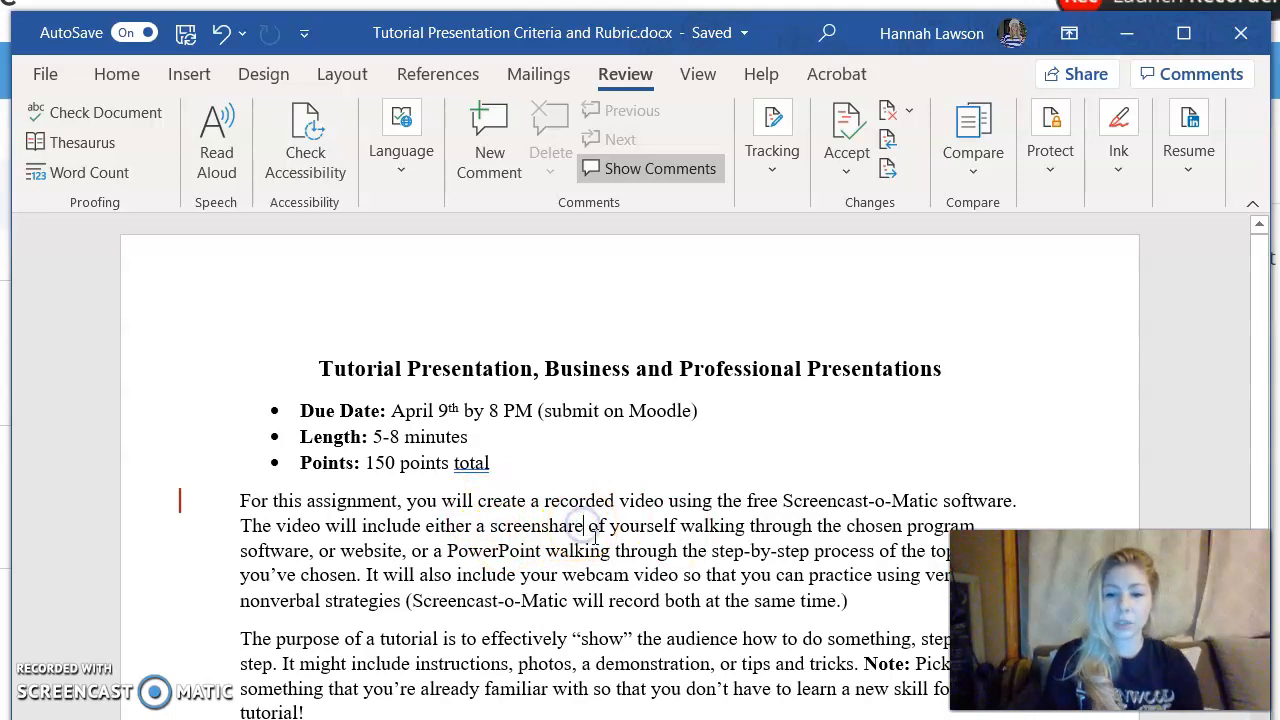
{"action": "key", "text": "BackSpace"}
{"action": "key", "text": "BackSpace"}
{"action": "key", "text": "BackSpace"}
{"action": "key", "text": "BackSpace"}
{"action": "key", "text": "BackSpace"}
{"action": "key", "text": "BackSpace"}
{"action": "key", "text": "BackSpace"}
{"action": "key", "text": "BackSpace"}
{"action": "key", "text": "BackSpace"}
{"action": "key", "text": "BackSpace"}
{"action": "key", "text": "BackSpace"}
{"action": "key", "text": "BackSpace"}
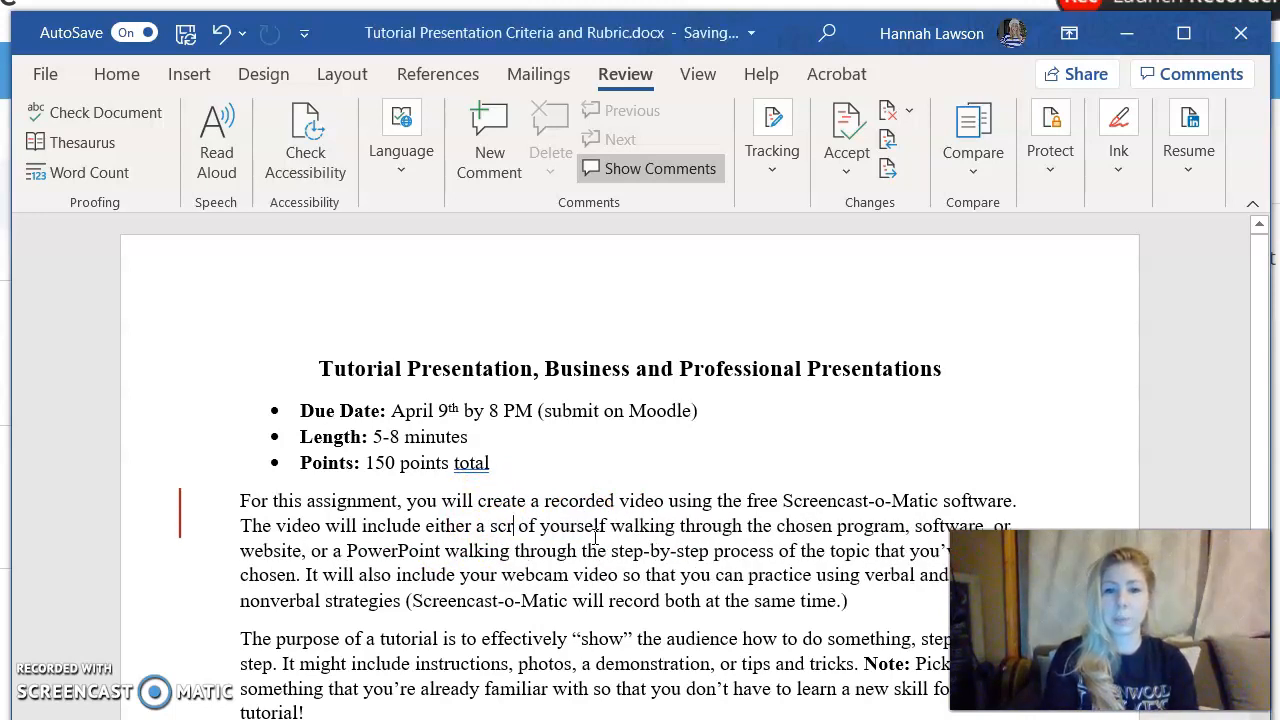
{"action": "type", "text": "vi"}
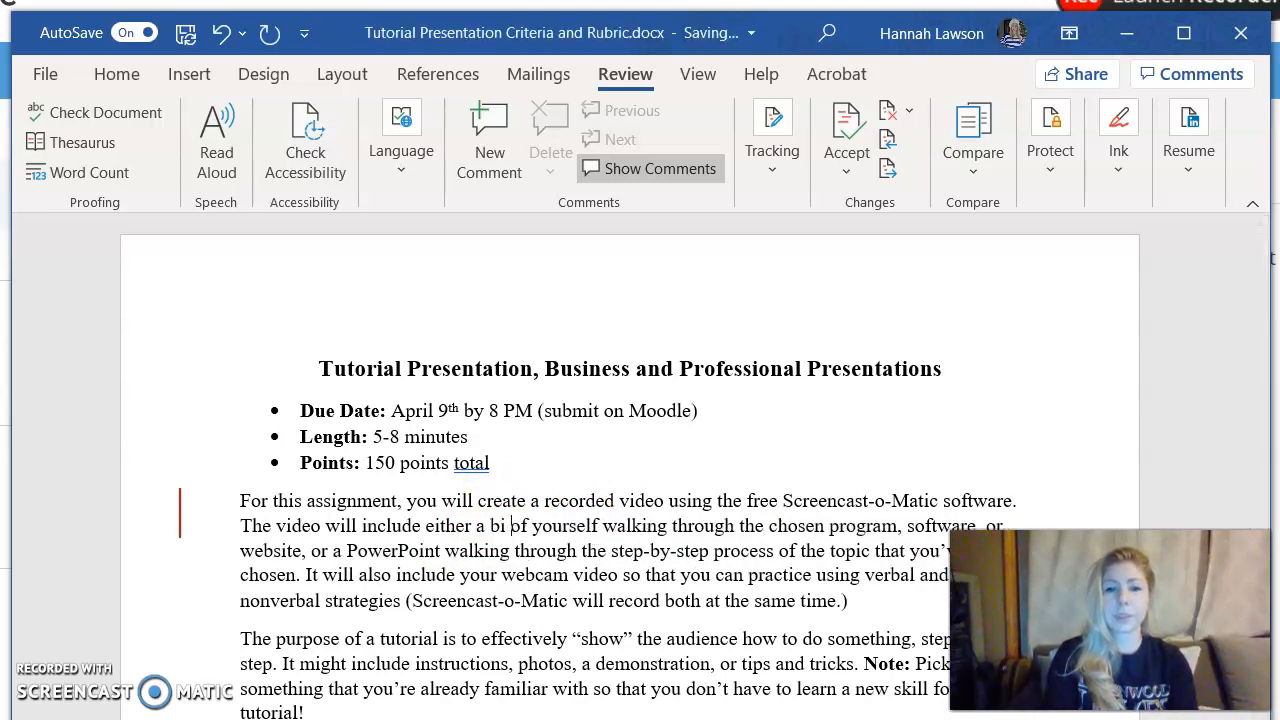
{"action": "type", "text": "deo"}
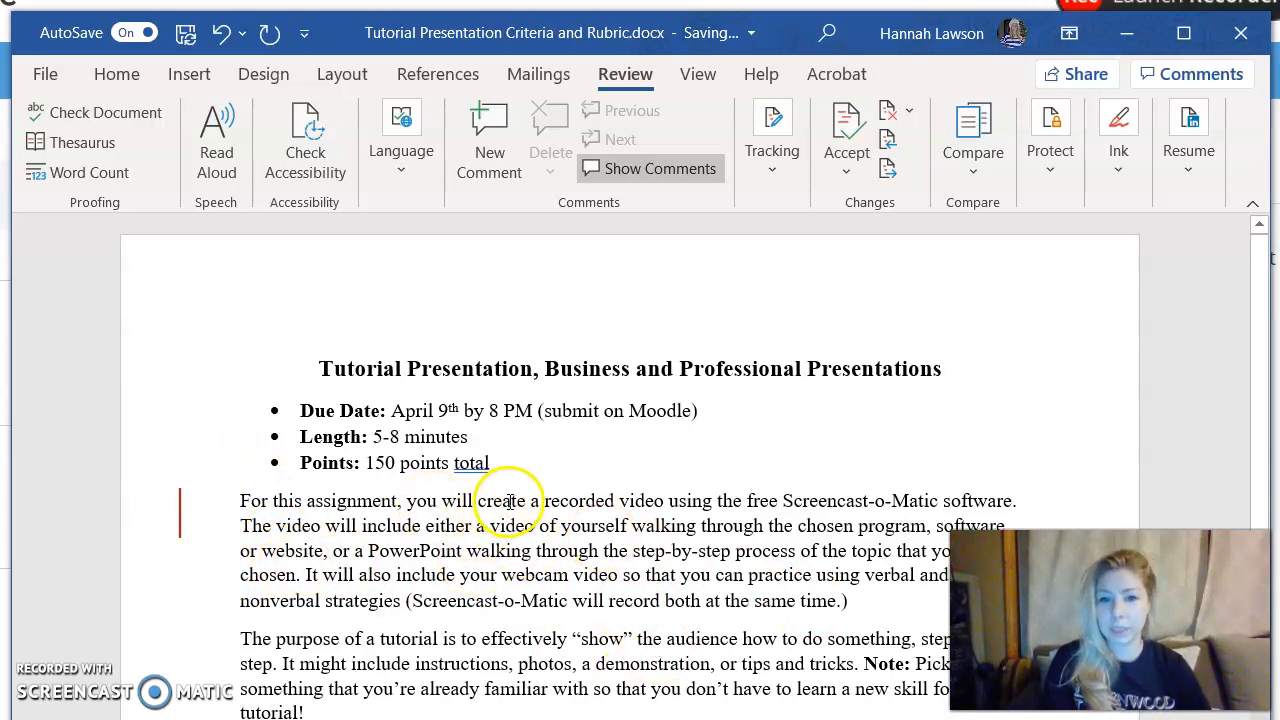
- Set the display of tracked changes to All Markup so deletions and insertions are shown inline
{"action": "left_click", "coordinate": [786, 177]}
{"action": "left_click", "coordinate": [990, 228]}
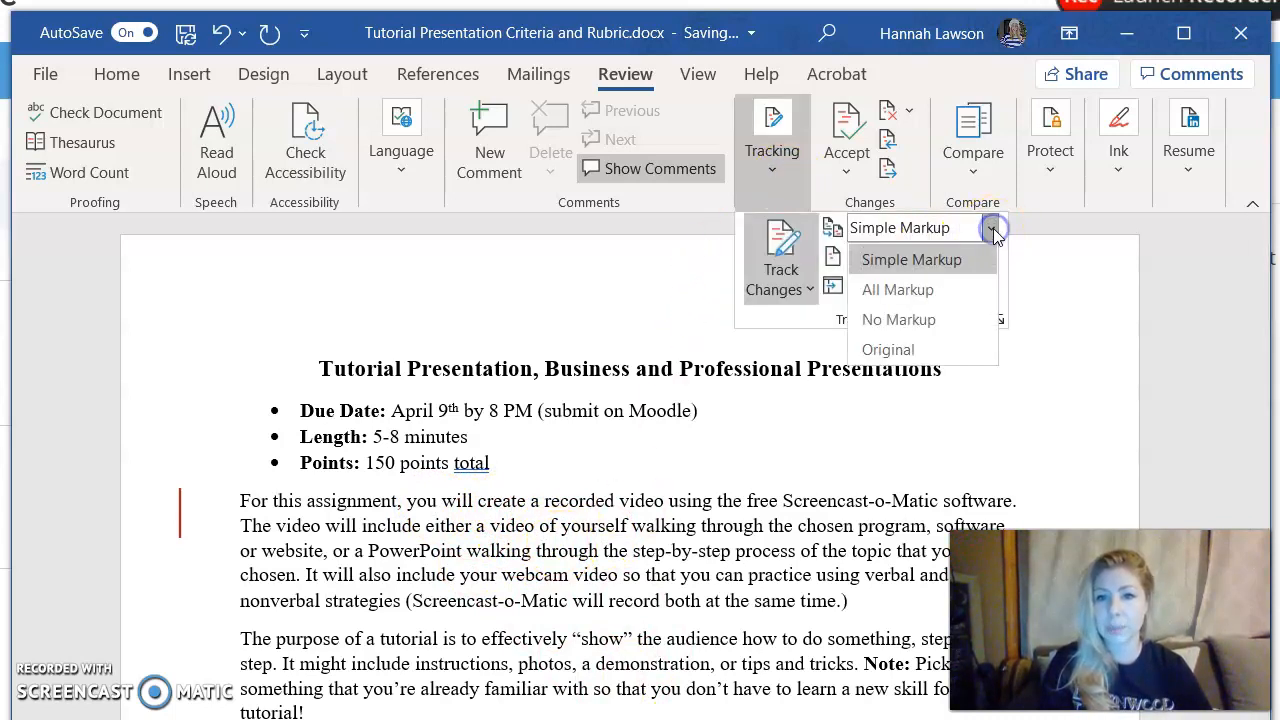
{"action": "left_click", "coordinate": [966, 289]}
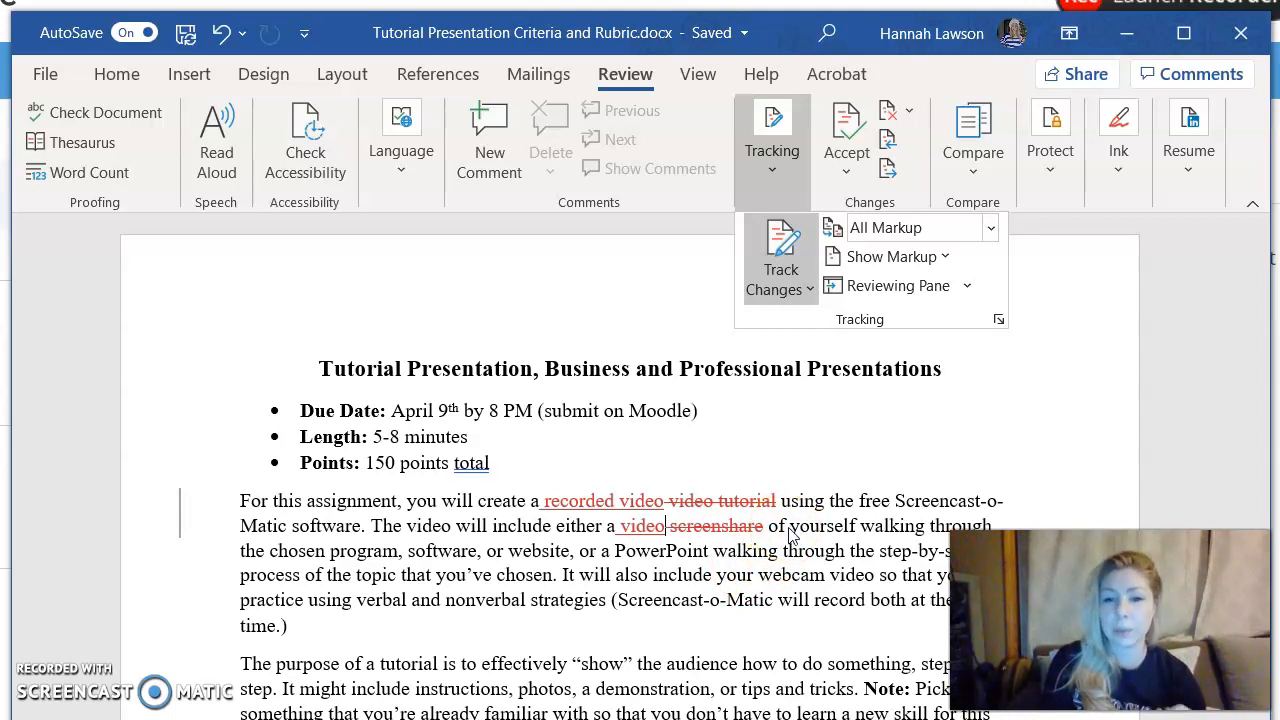
{"action": "left_click", "coordinate": [563, 536]}
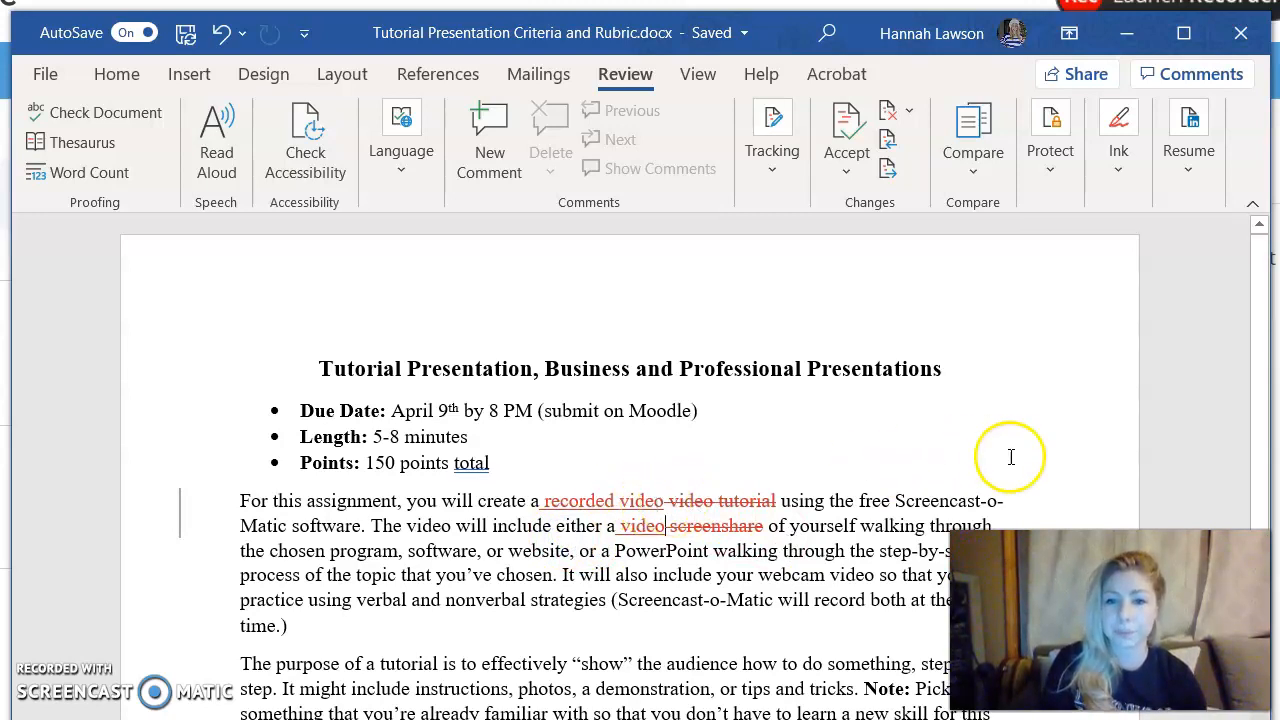
- Add a comment to "Screencast-o-Matic" in the first sentence of the assignment paragraph, reading "You could try recording in Panapto."
{"action": "left_click_drag", "start_coordinate": [1262, 289], "coordinate": [1260, 375]}
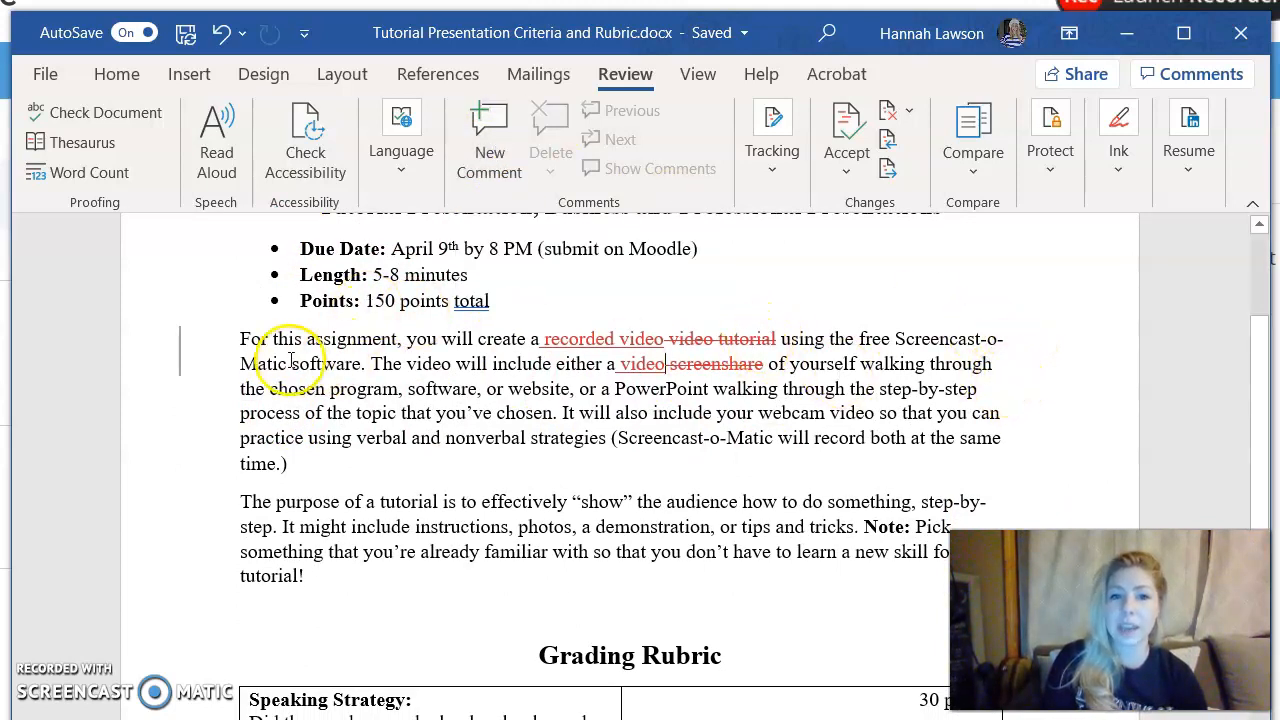
{"action": "left_click_drag", "start_coordinate": [291, 363], "coordinate": [894, 340]}
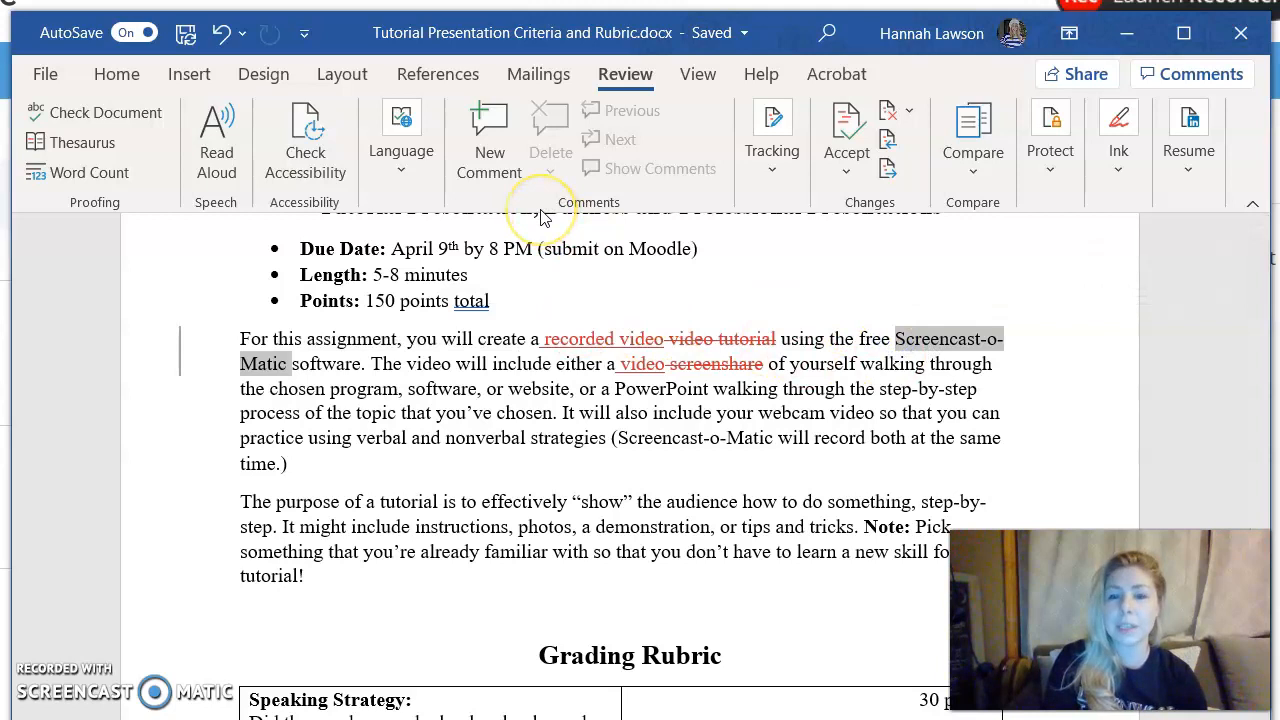
{"action": "left_click", "coordinate": [498, 140]}
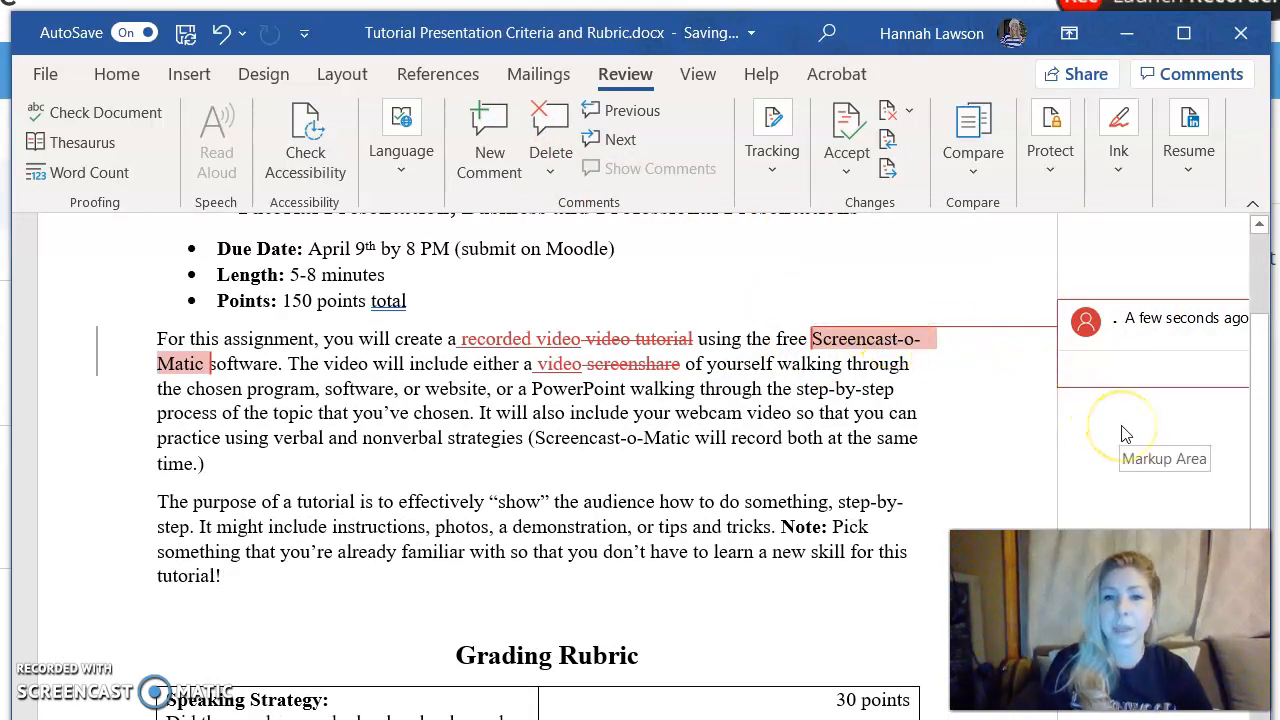
{"action": "type", "text": "Y"}
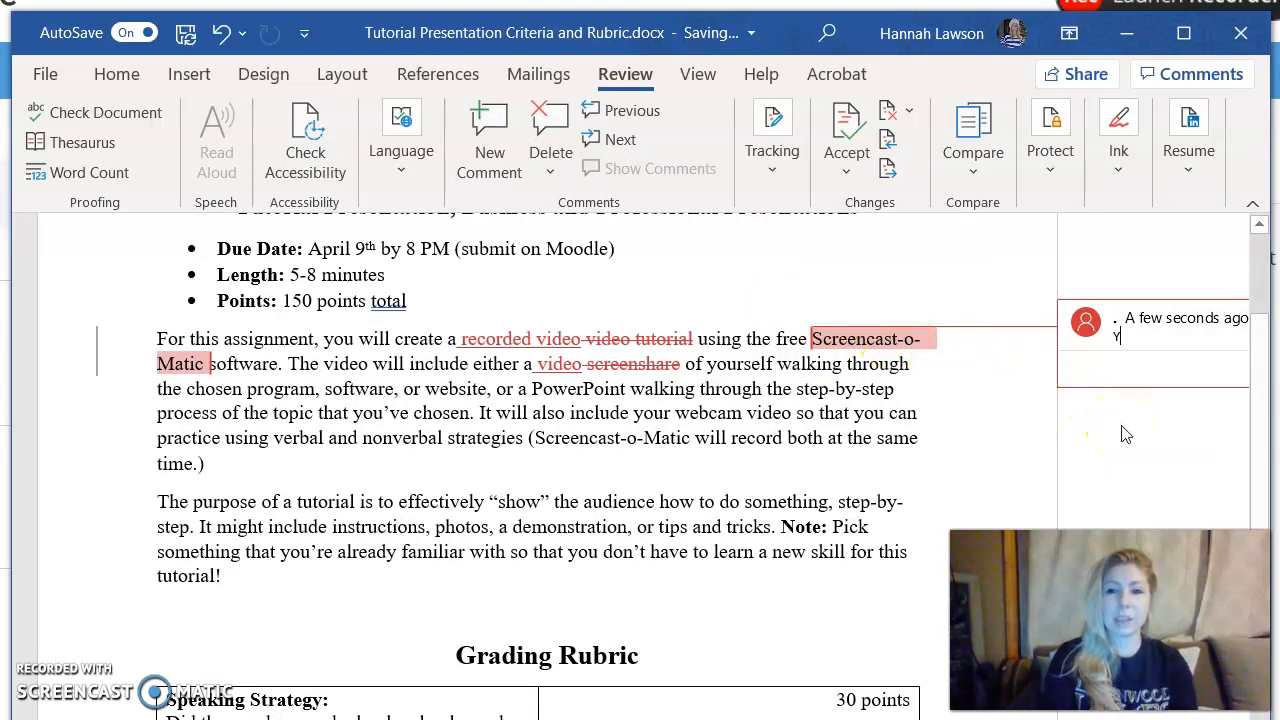
{"action": "type", "text": "ou could try"}
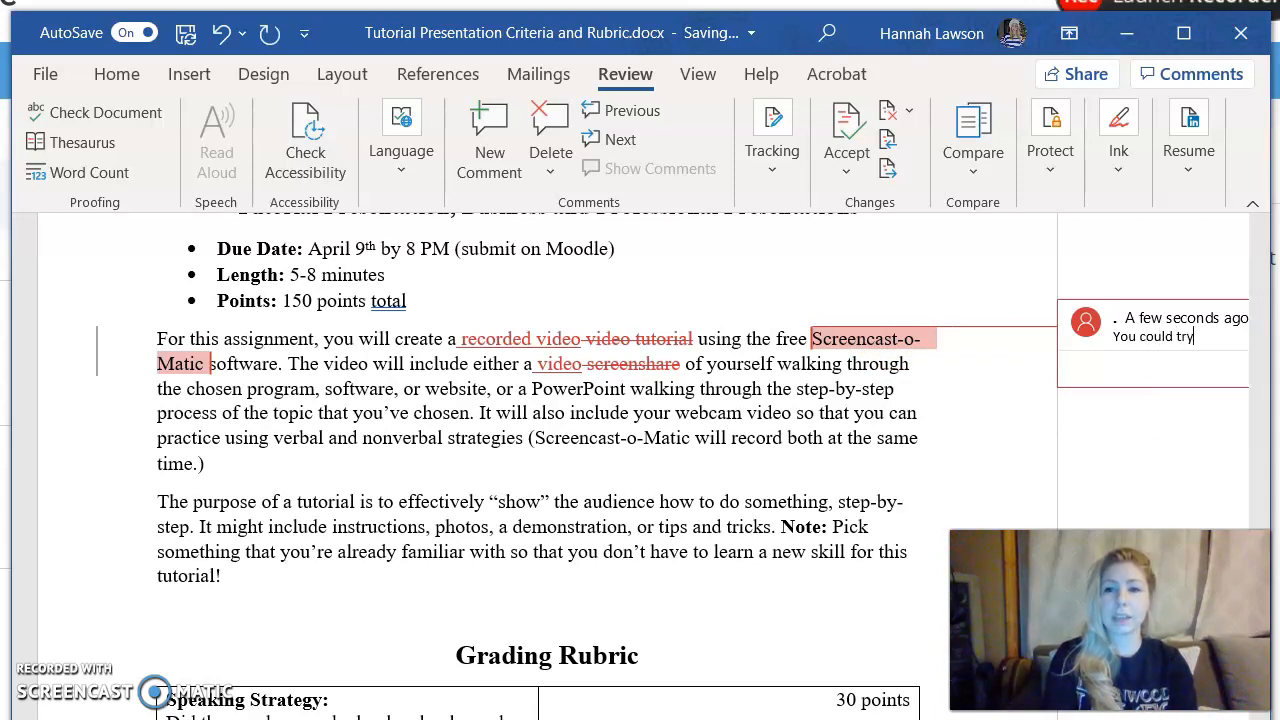
{"action": "type", "text": " recordin"}
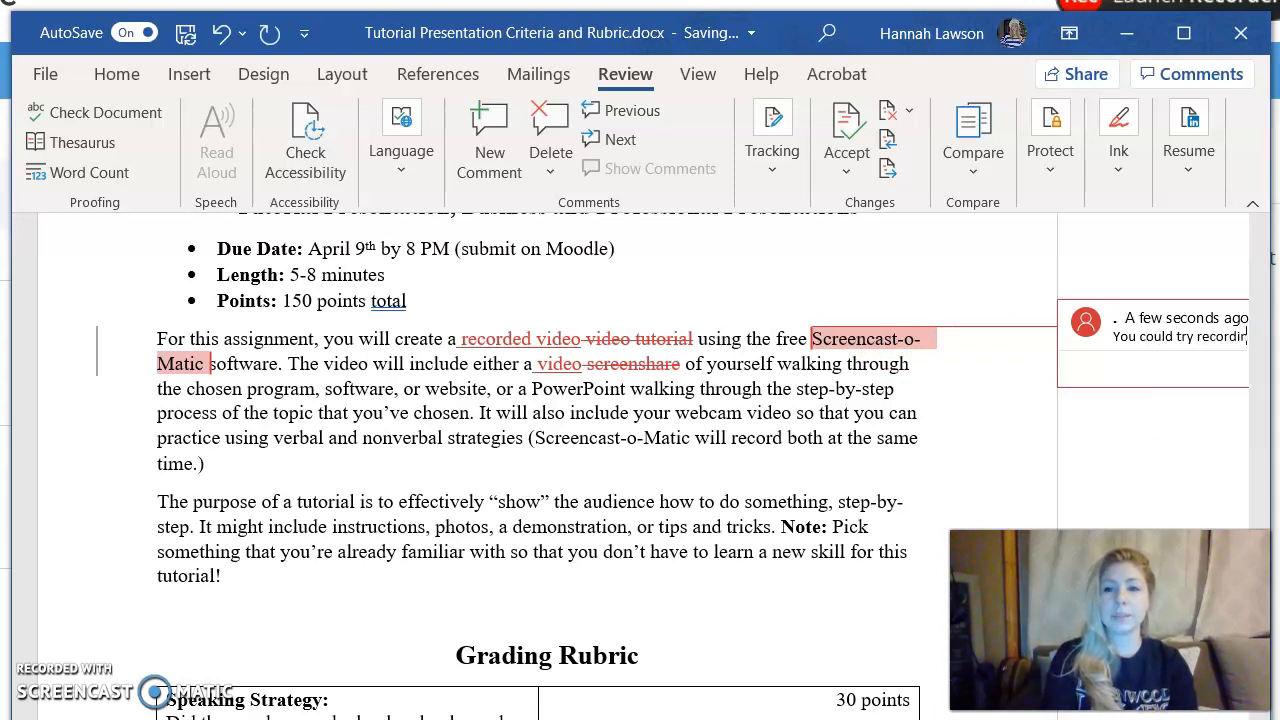
{"action": "type", "text": "g in Pana"}
{"action": "type", "text": "pto."}
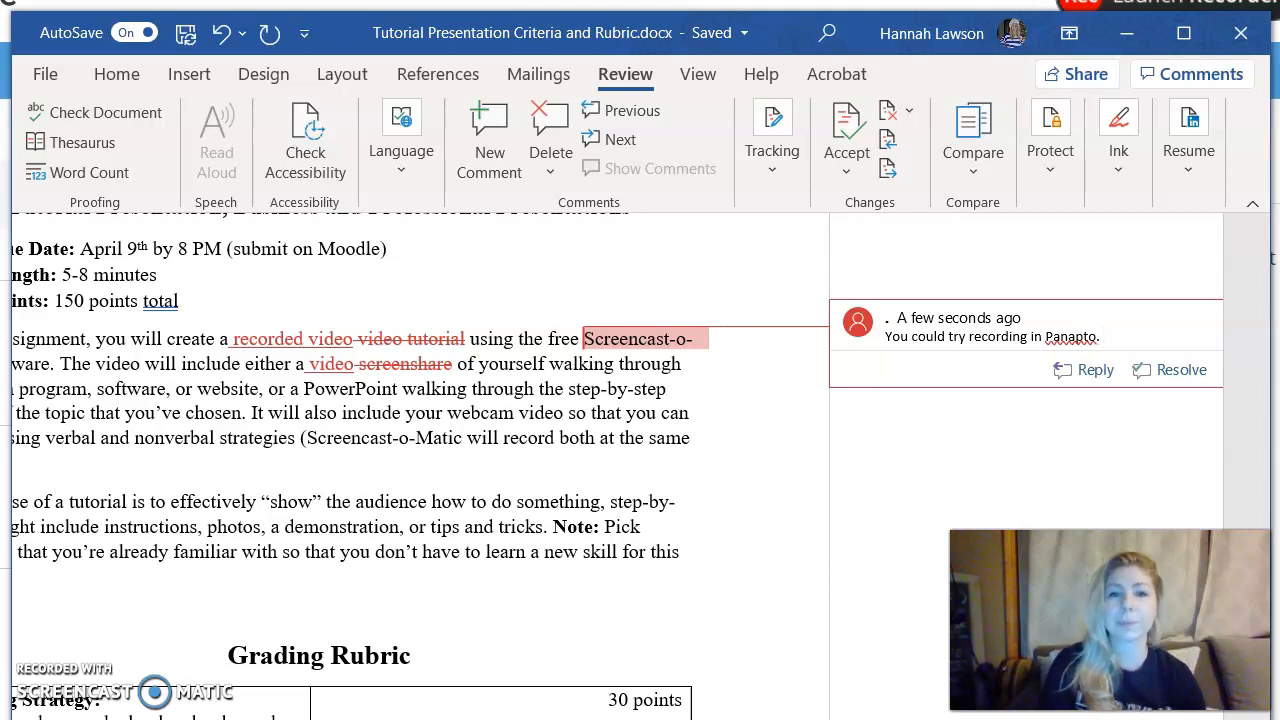
{"action": "left_click", "coordinate": [578, 398]}
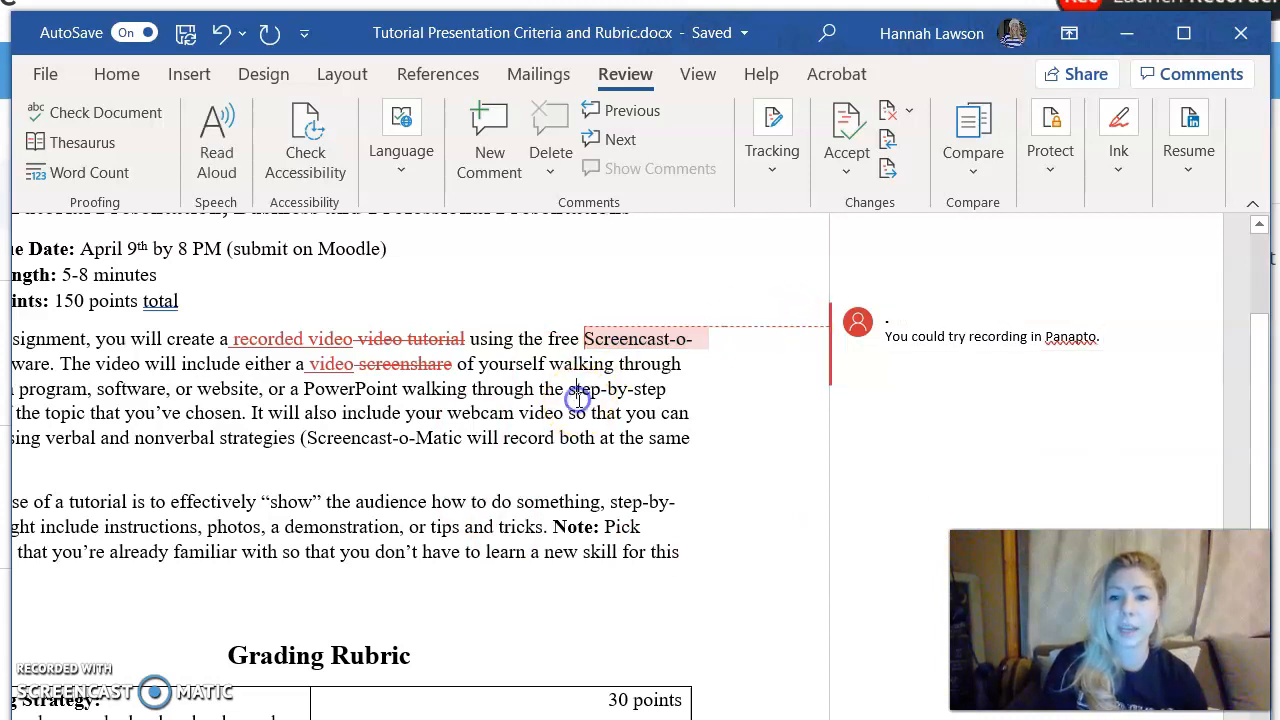
{"action": "left_click", "coordinate": [330, 502]}
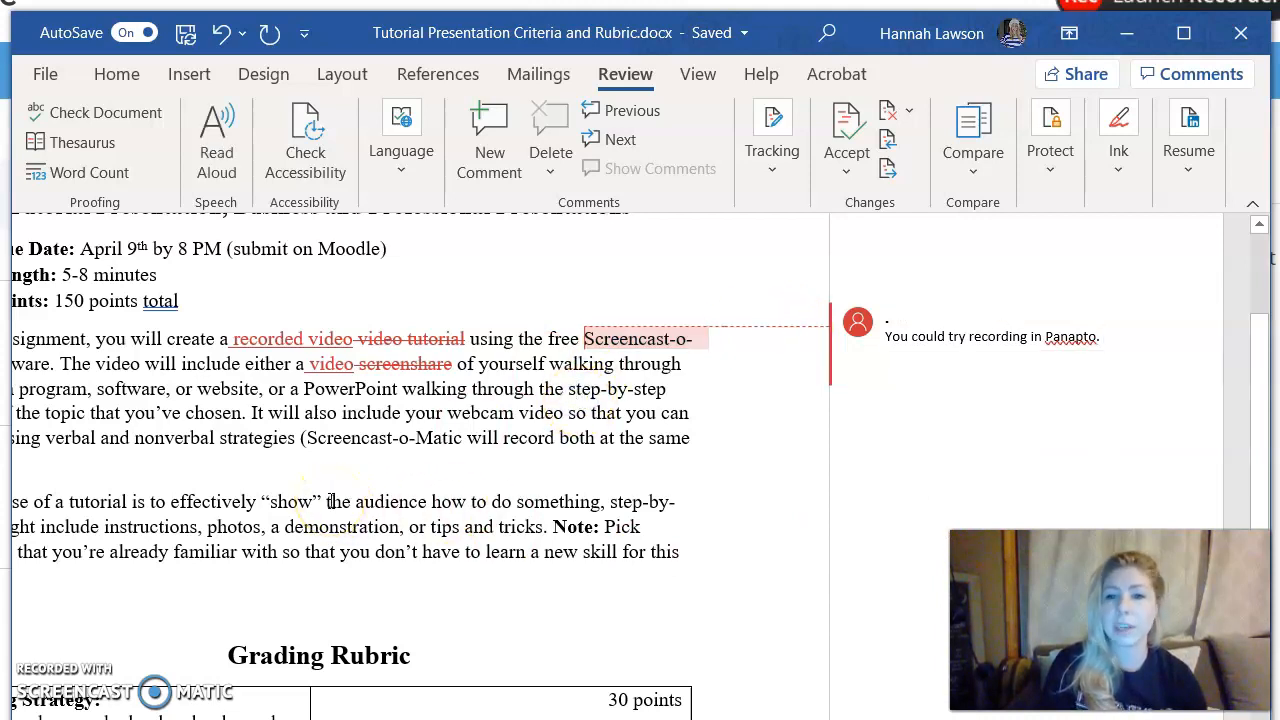